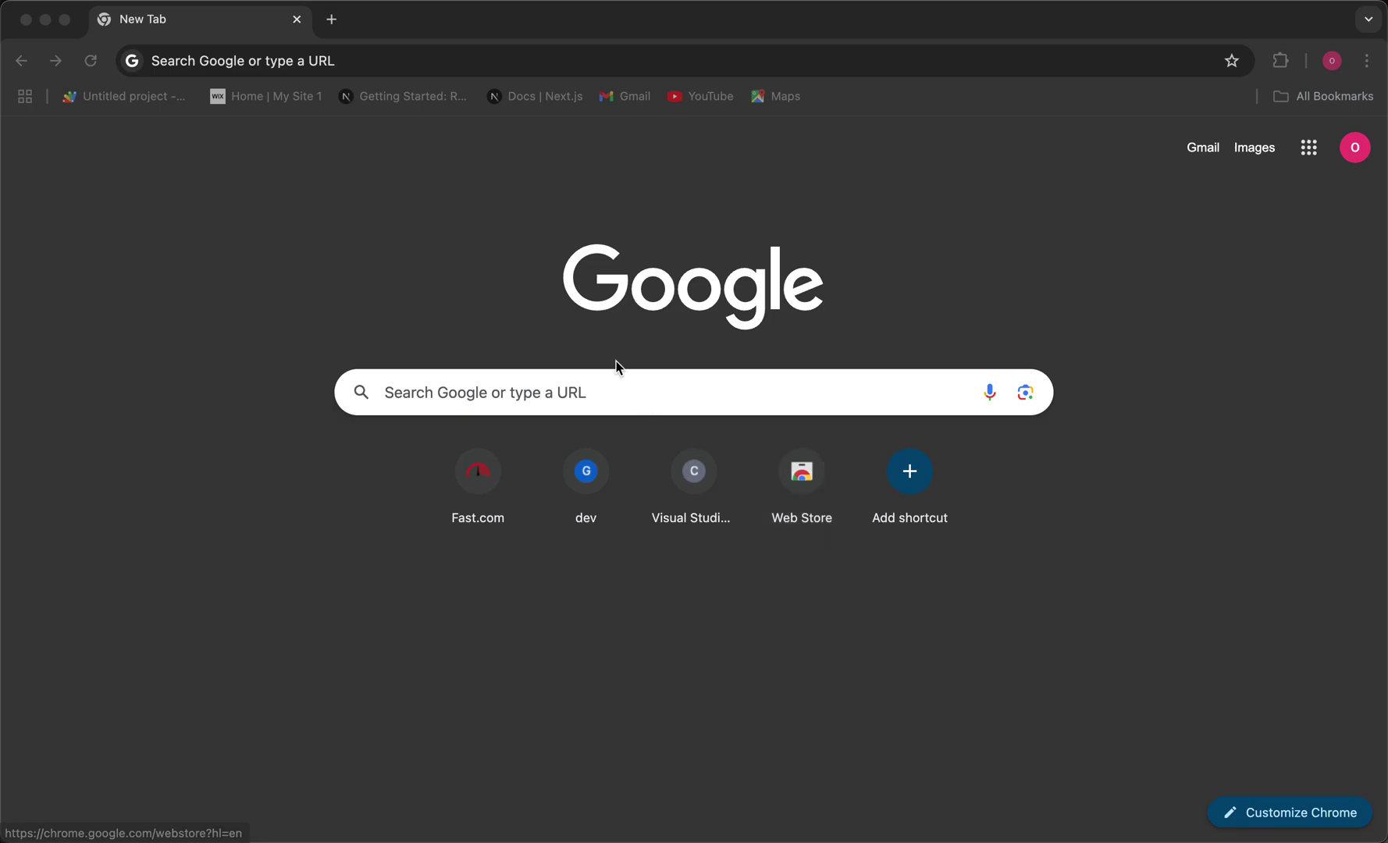
Step: Click Chrome's address bar in the new tab to start a 'figma download' search
left_click(348, 64)
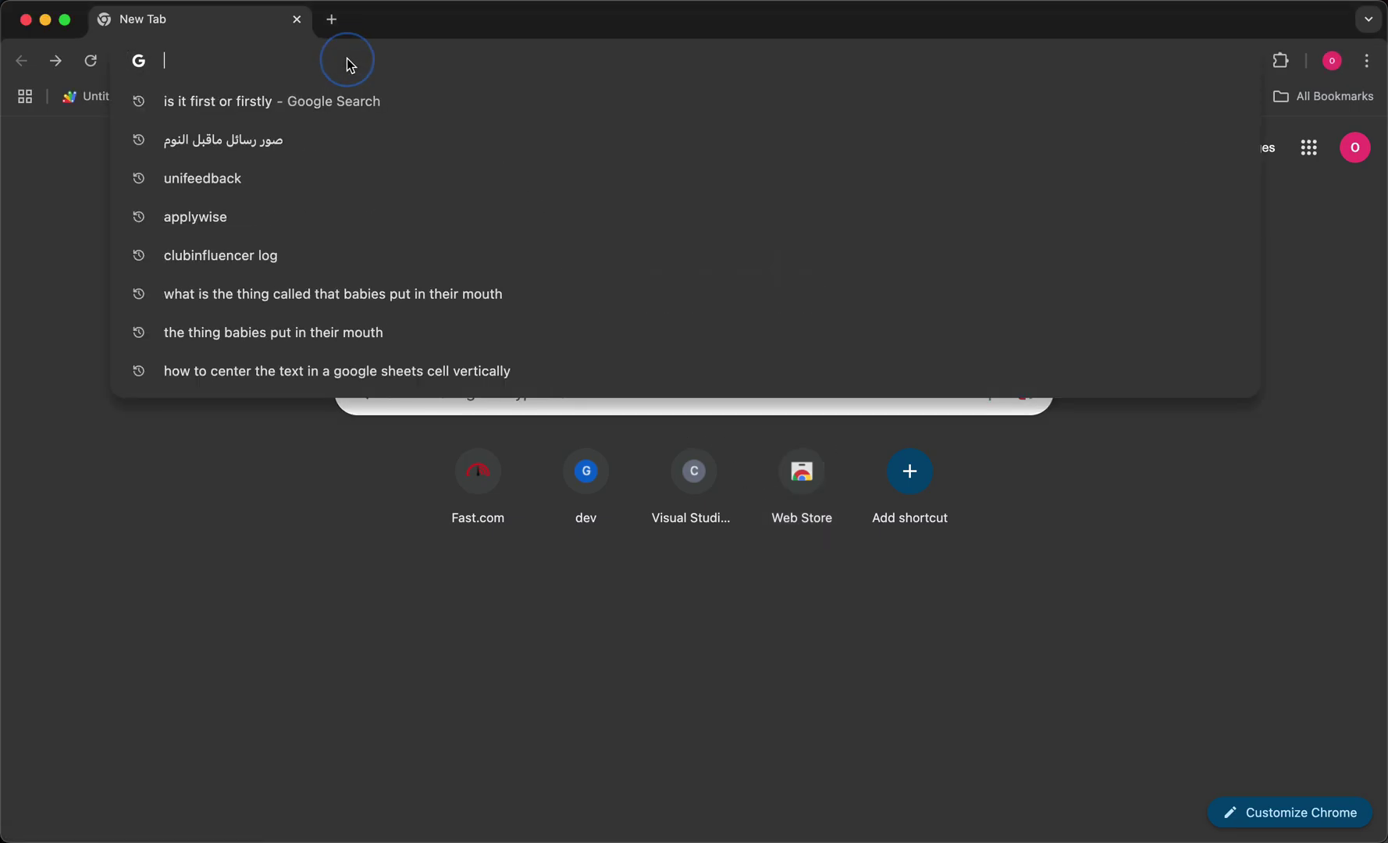
type("figm")
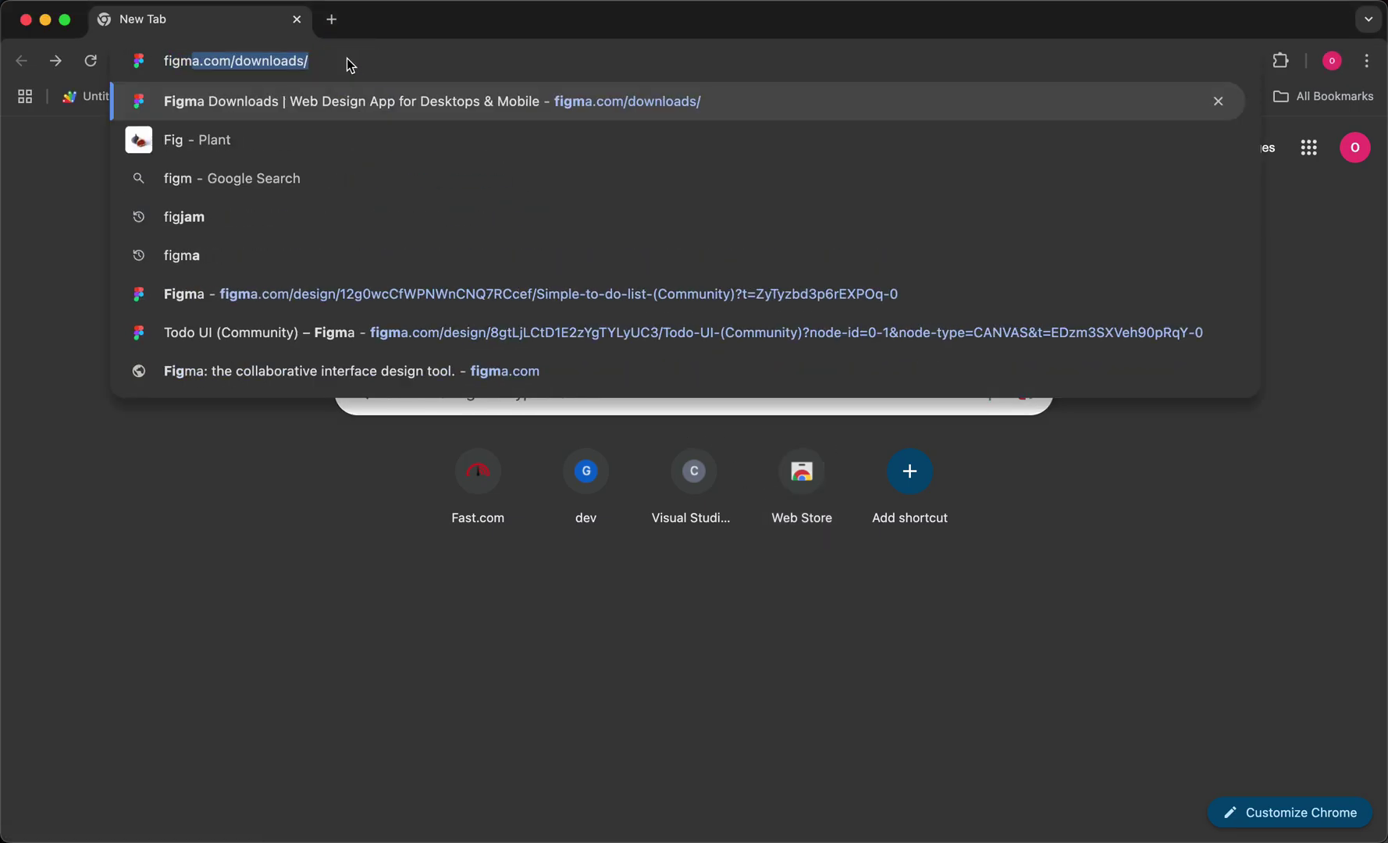
type("a dow")
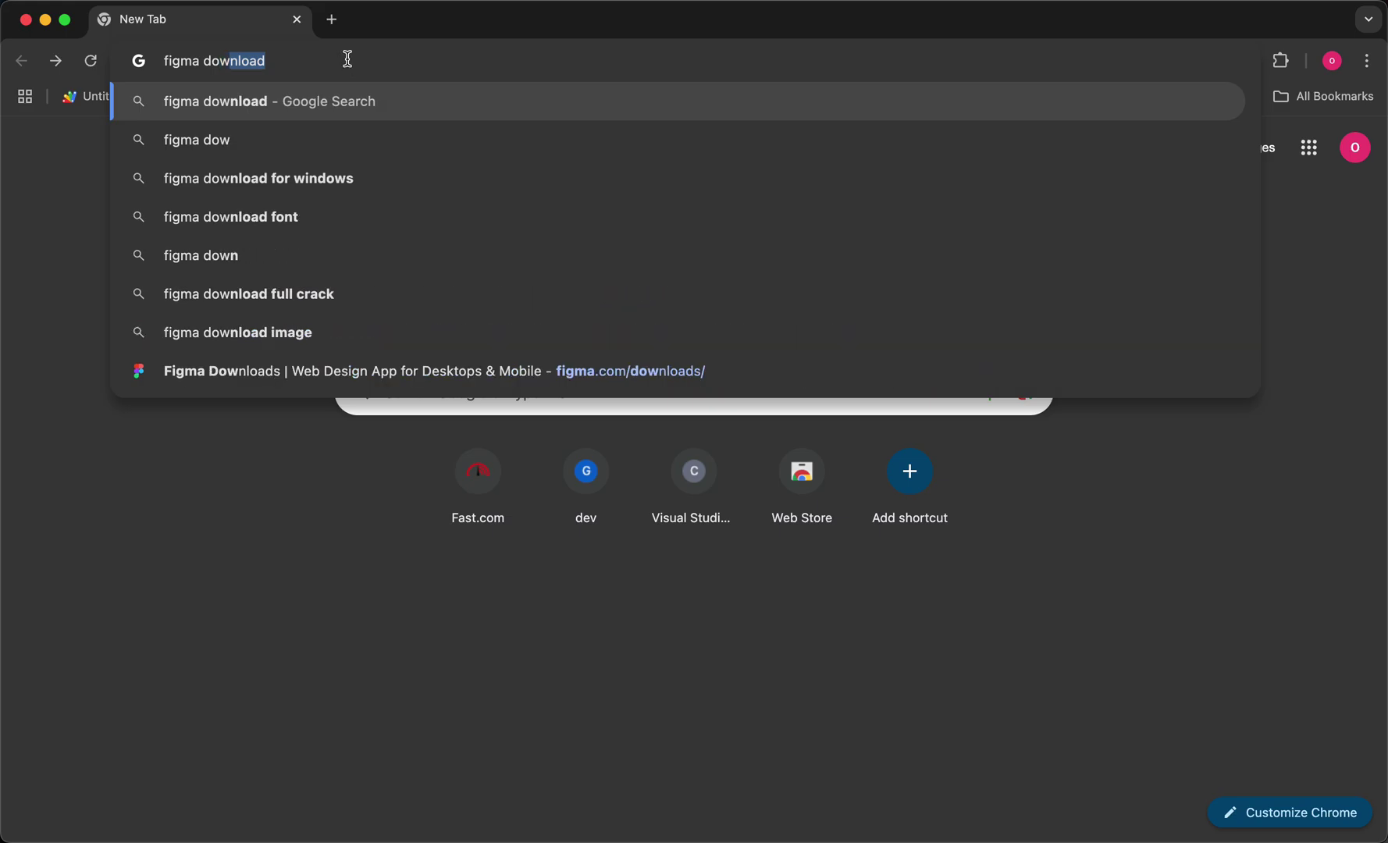
Step: Run the 'figma download' search and get the macOS installer Figma (1).dmg
key("Return")
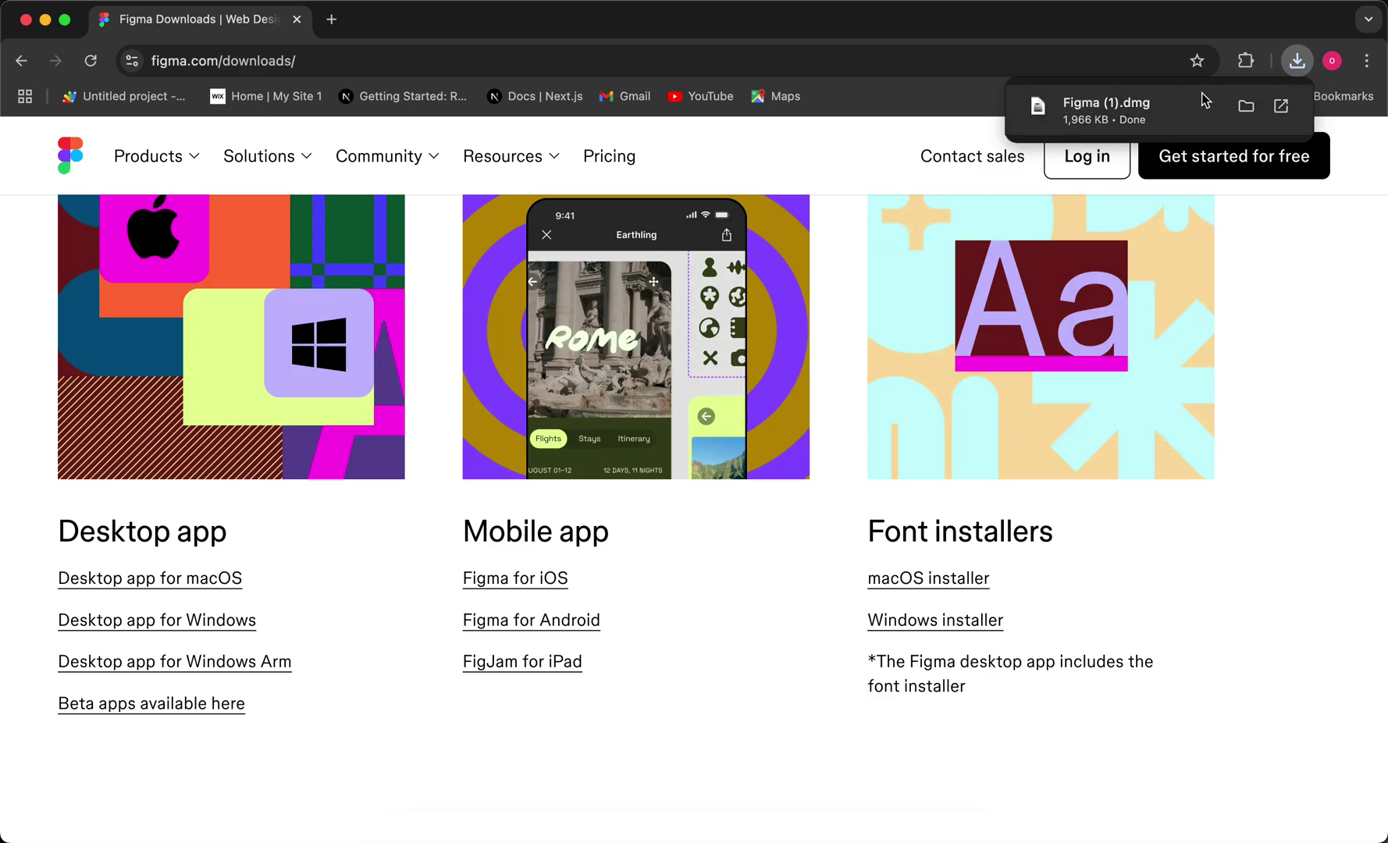
Step: Open Figma (1).dmg from Downloads and copy Figma into Applications, replacing the old copy
mouse_move(906, 835)
left_click(909, 804)
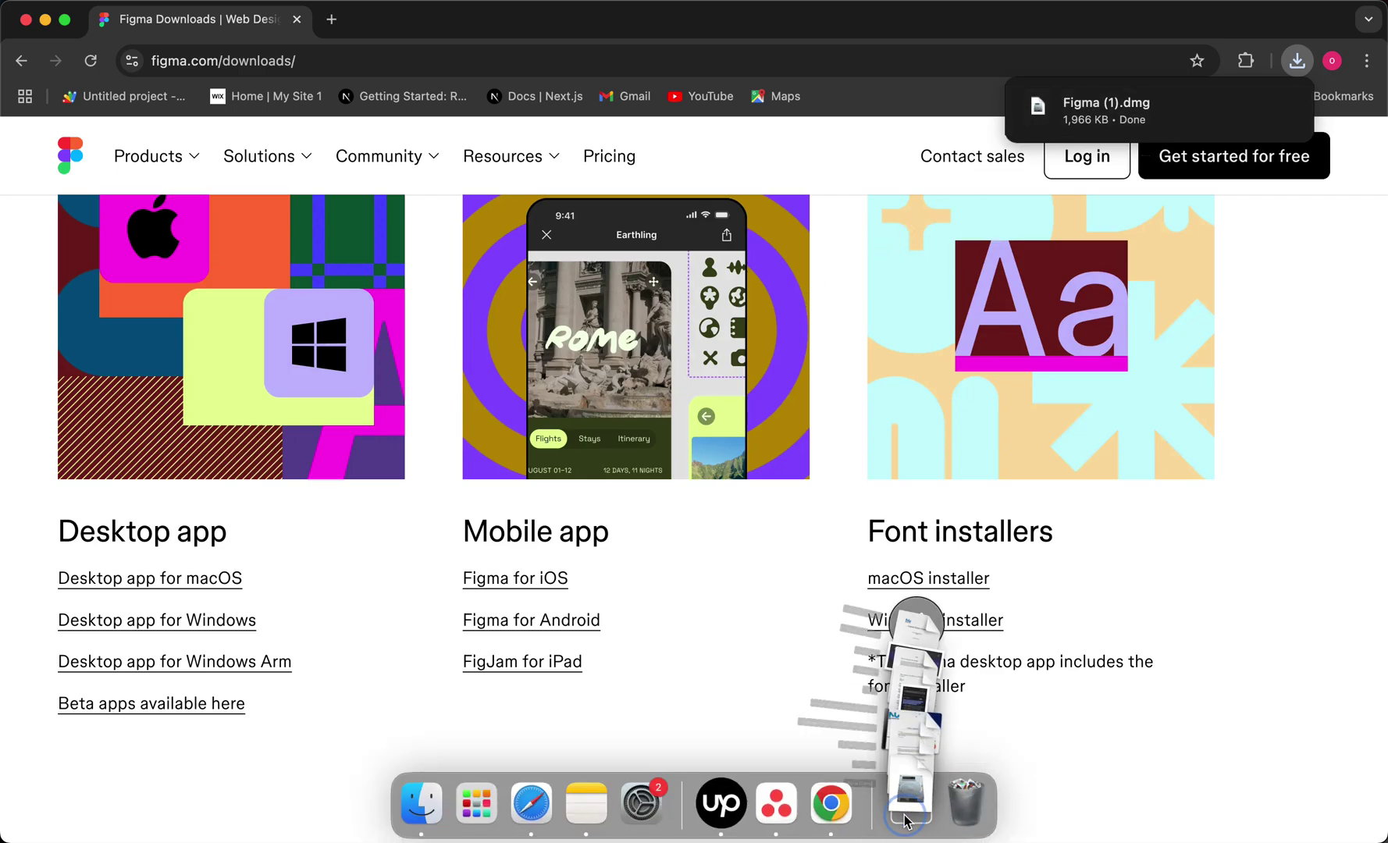
left_click(909, 804)
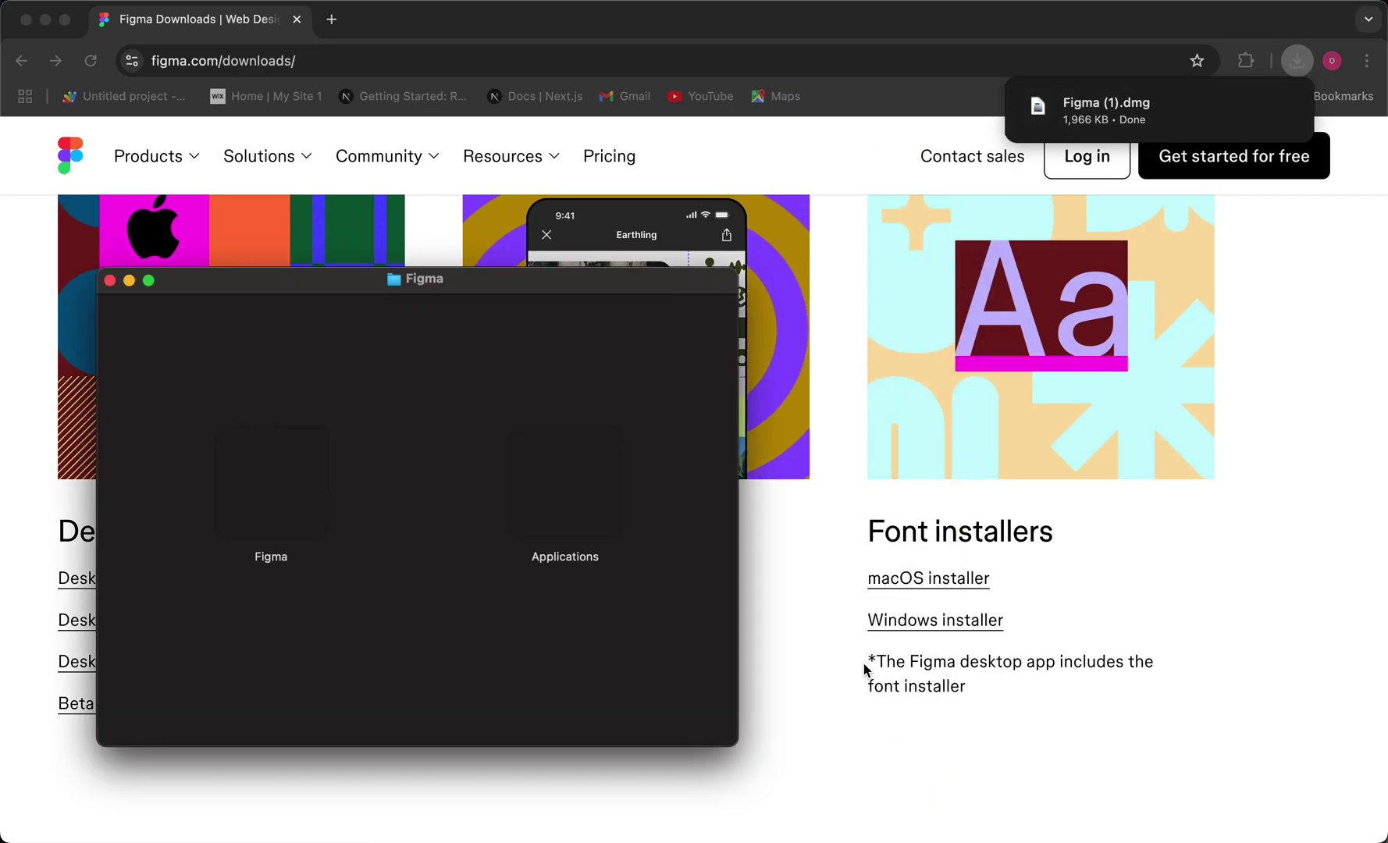
left_click_drag(288, 496, 571, 505)
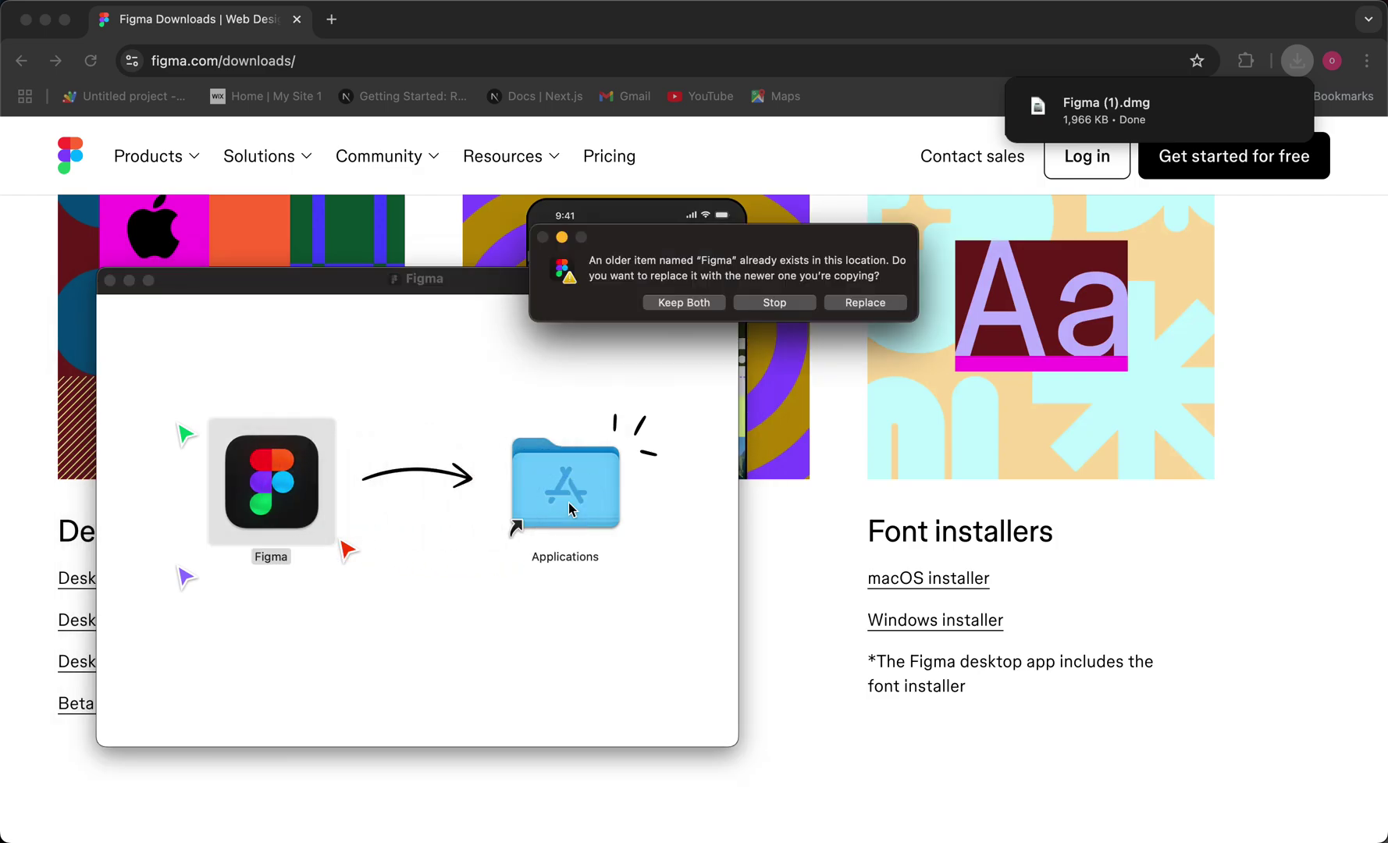
left_click(864, 302)
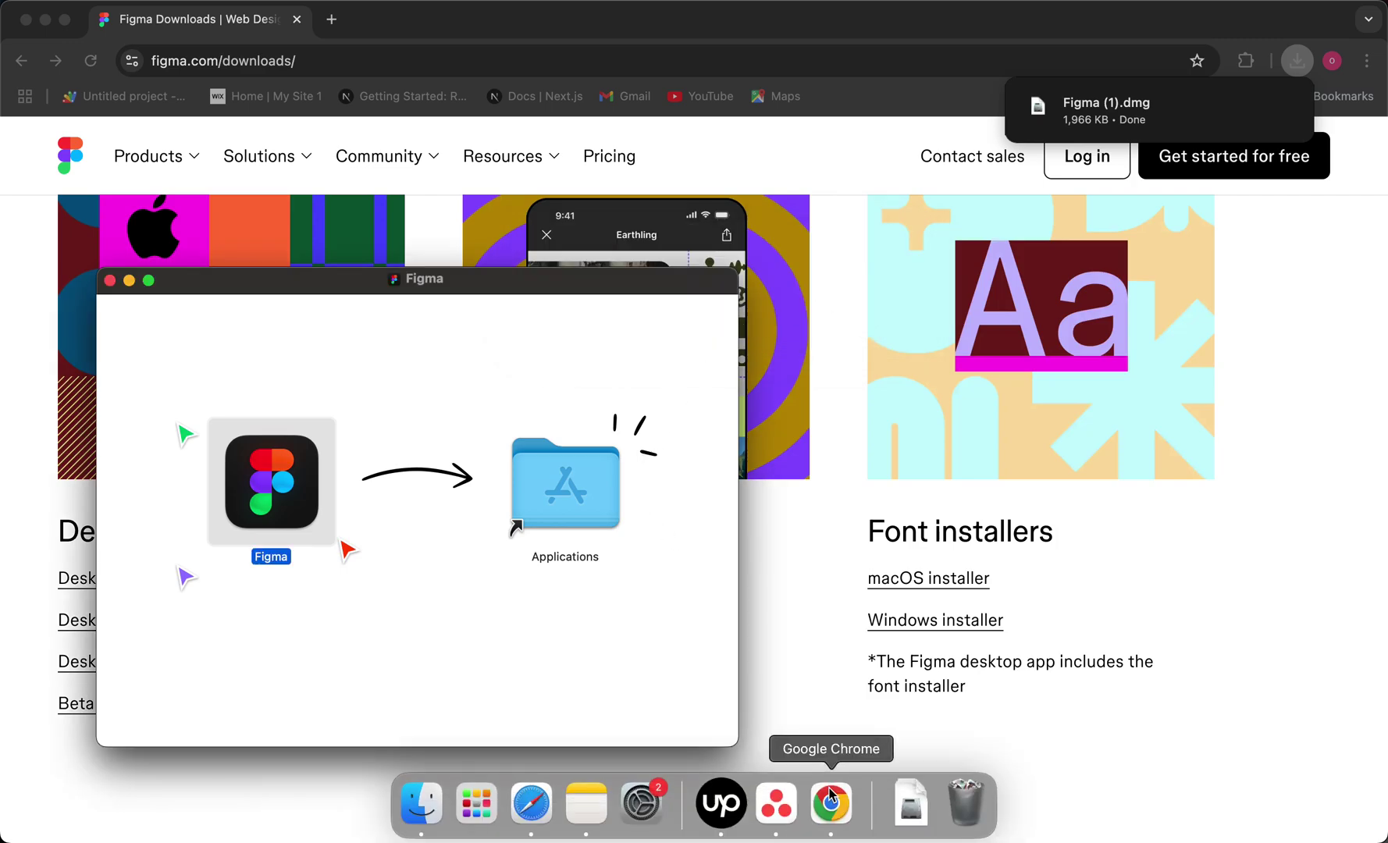
Step: Launch Figma from the launcher search and accept the internet-download warning
key("super+space")
type("figma")
key("Return")
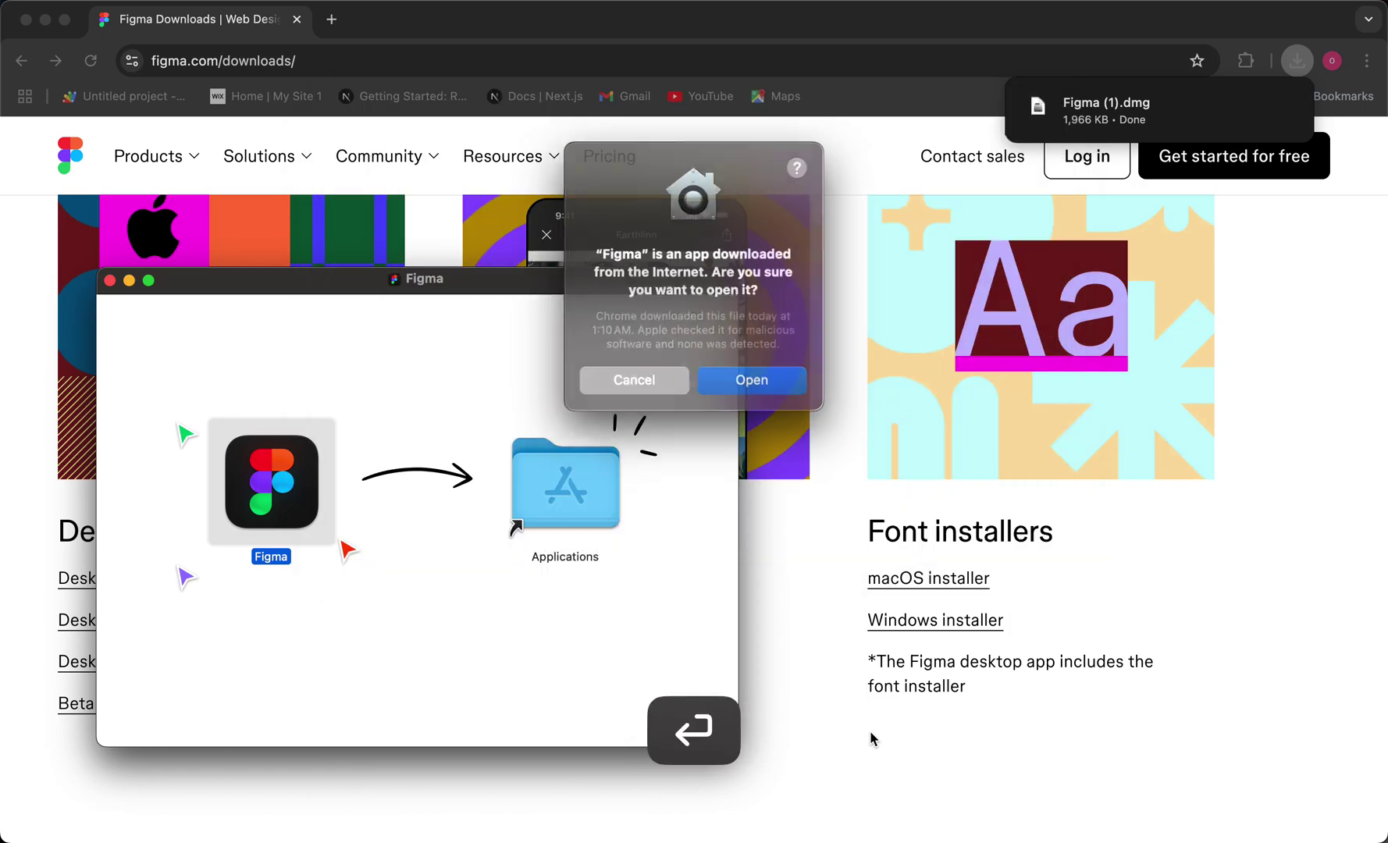
left_click(752, 381)
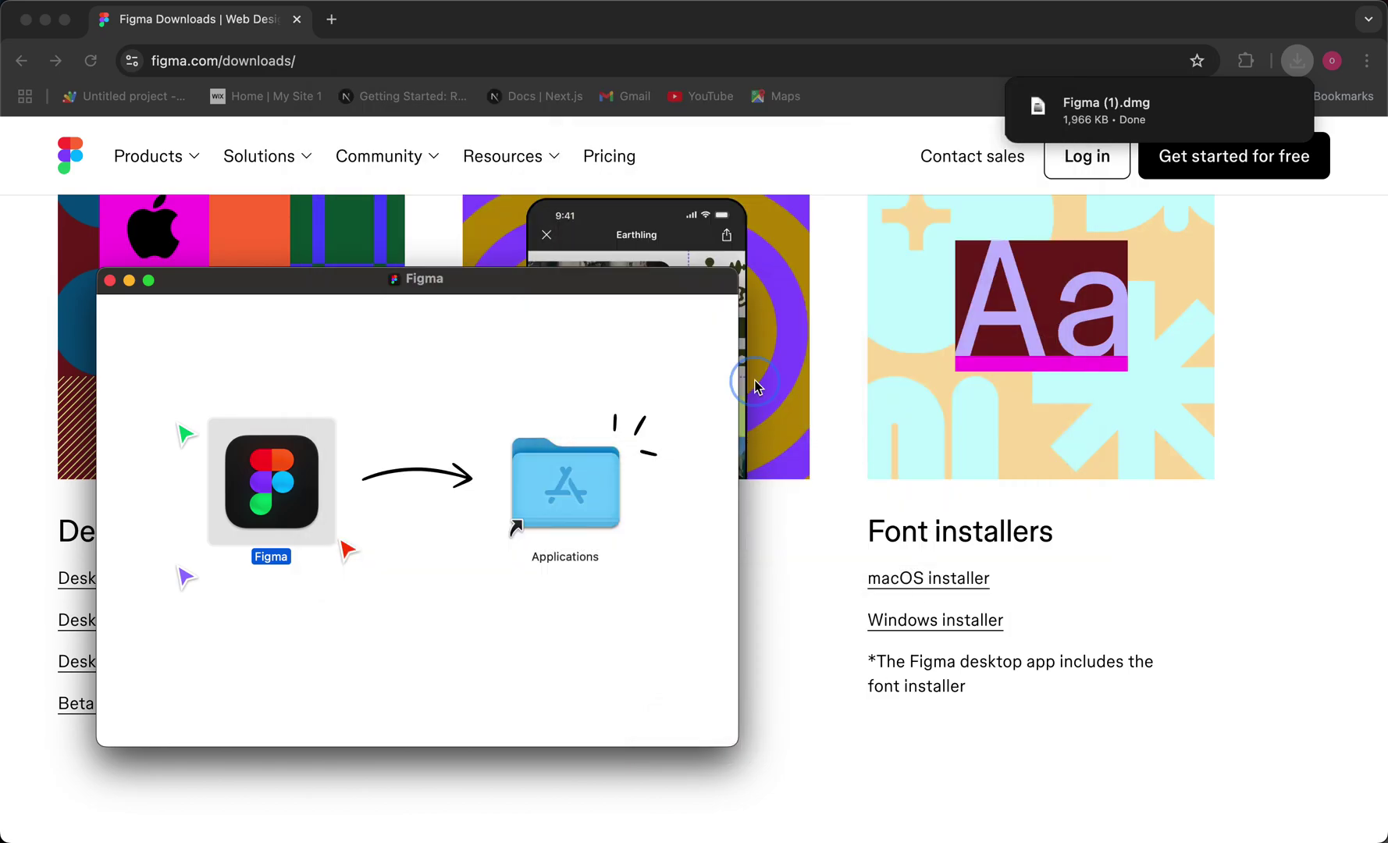